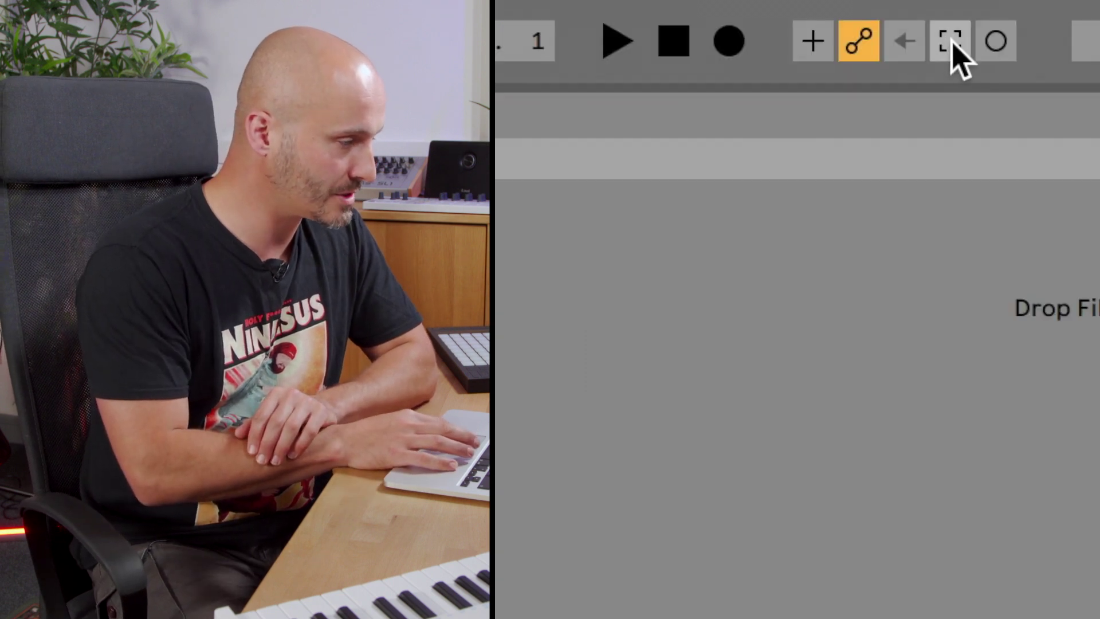
Capture the just-played 707 drum notes as a new MIDI clip.
left_click(952, 40)
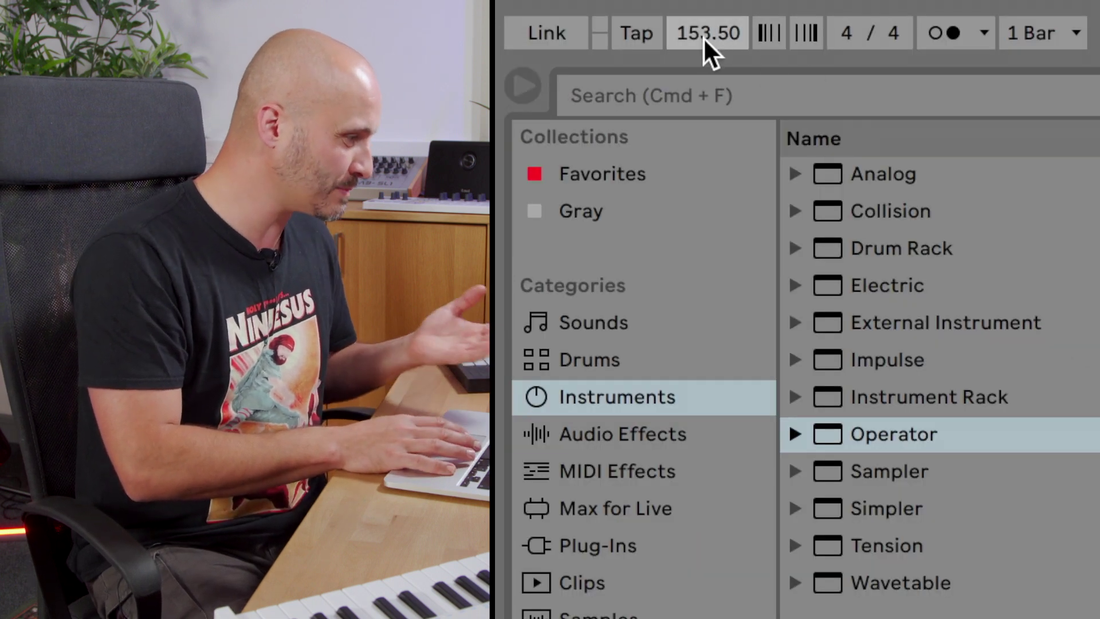
scroll(709, 40, "down", 1)
scroll(710, 40, "up", 1)
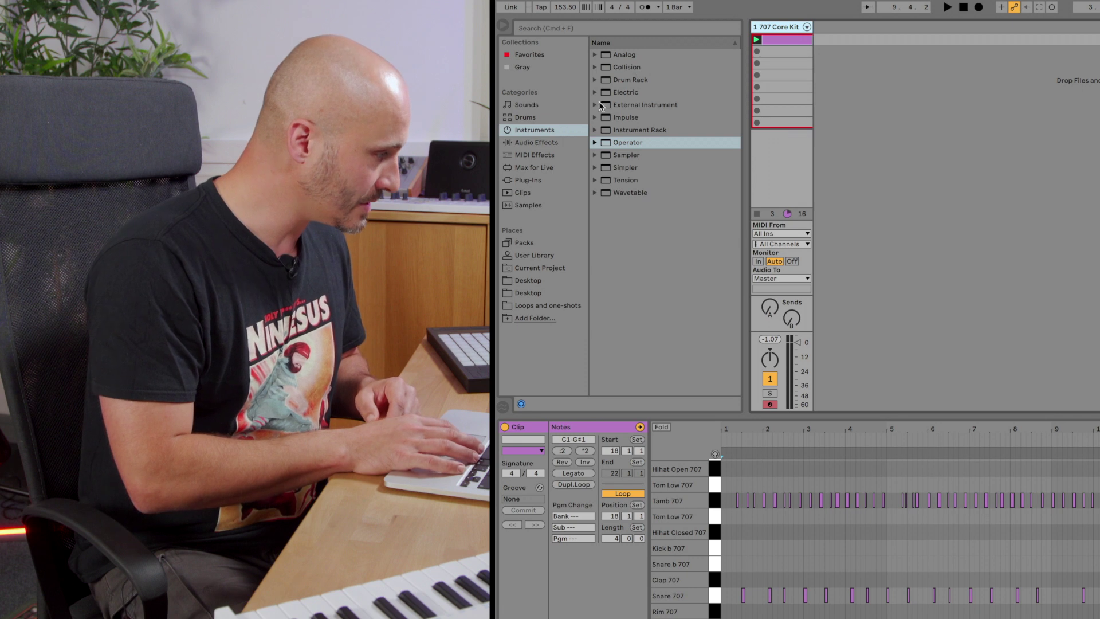
Audition Piano & Keys presets, then load Soft Morning onto a new MIDI track.
left_click(534, 105)
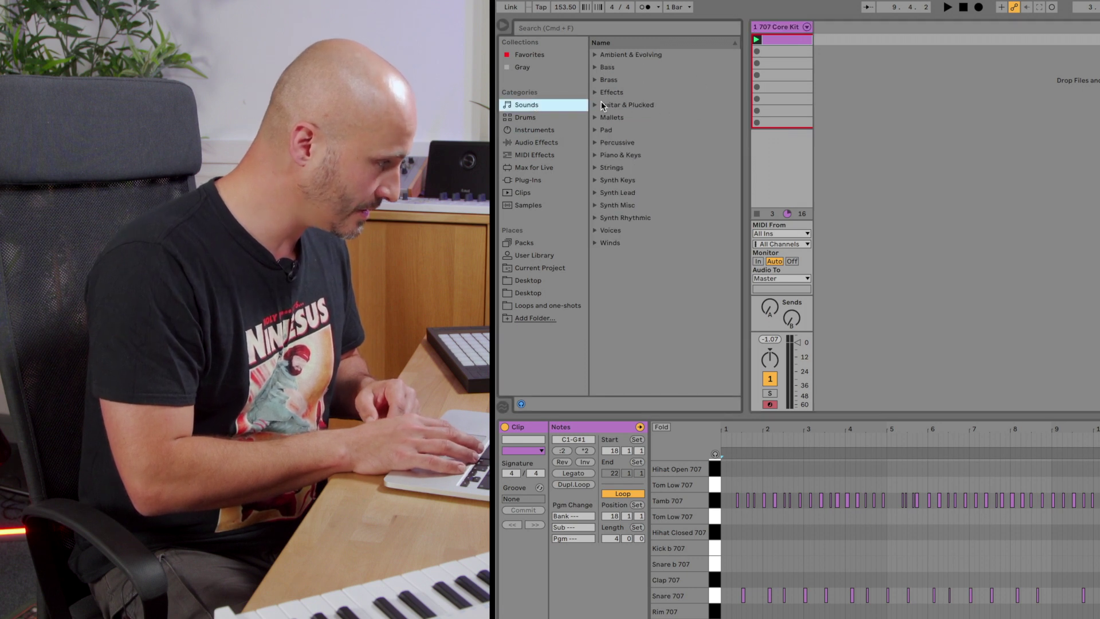
left_click(595, 154)
scroll(682, 266, "down", 5)
scroll(682, 266, "down", 5)
scroll(681, 266, "down", 5)
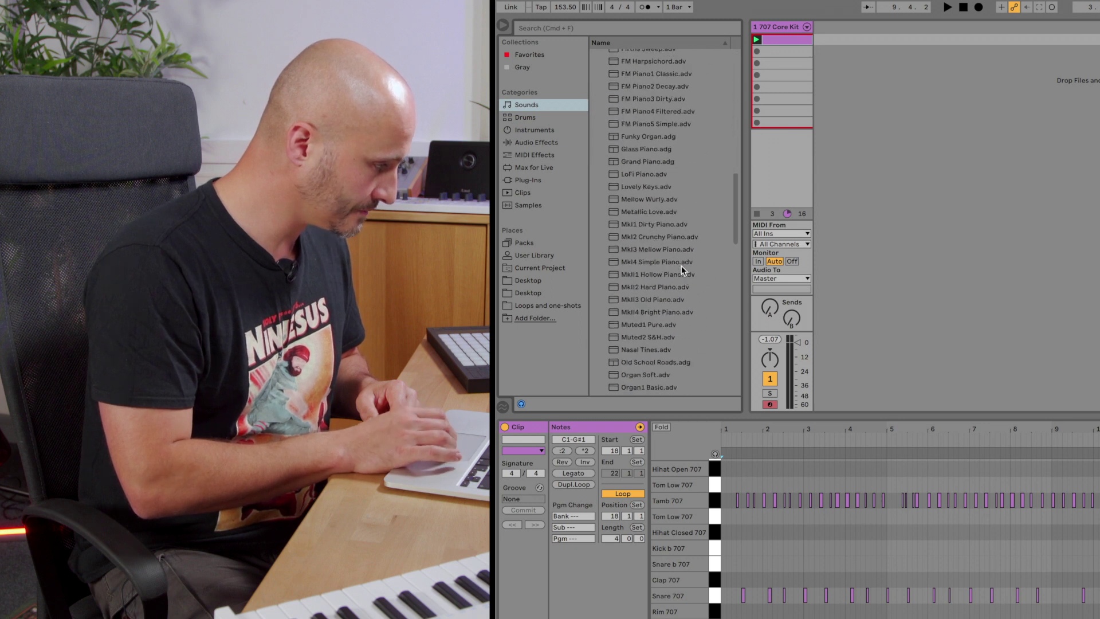
scroll(682, 265, "down", 5)
scroll(682, 268, "down", 5)
left_click(655, 148)
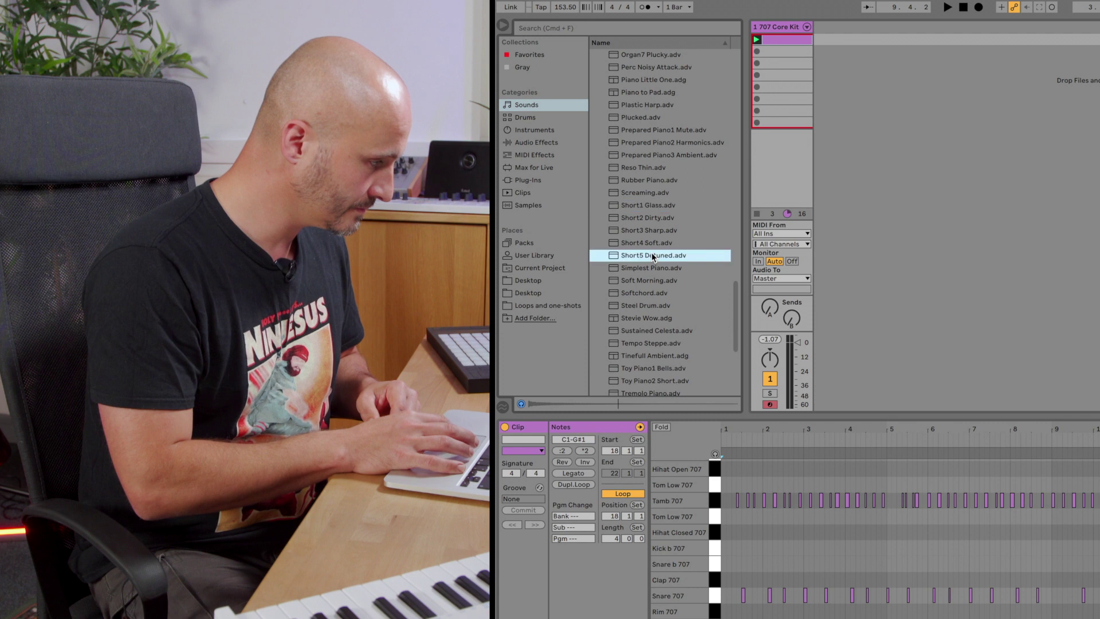
left_click(652, 298)
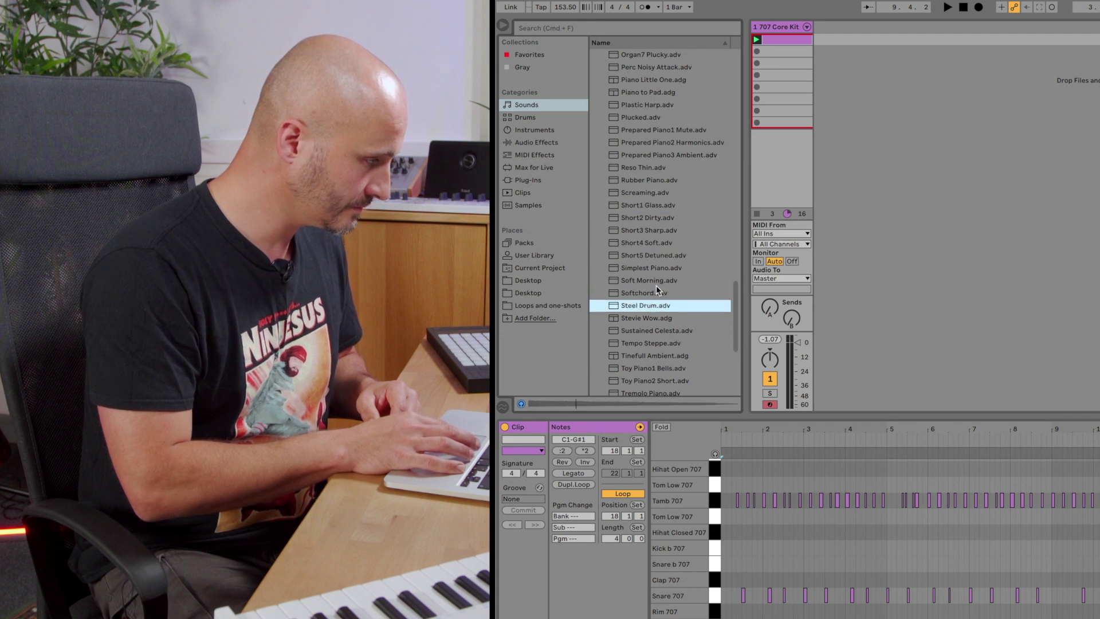
left_click(656, 285)
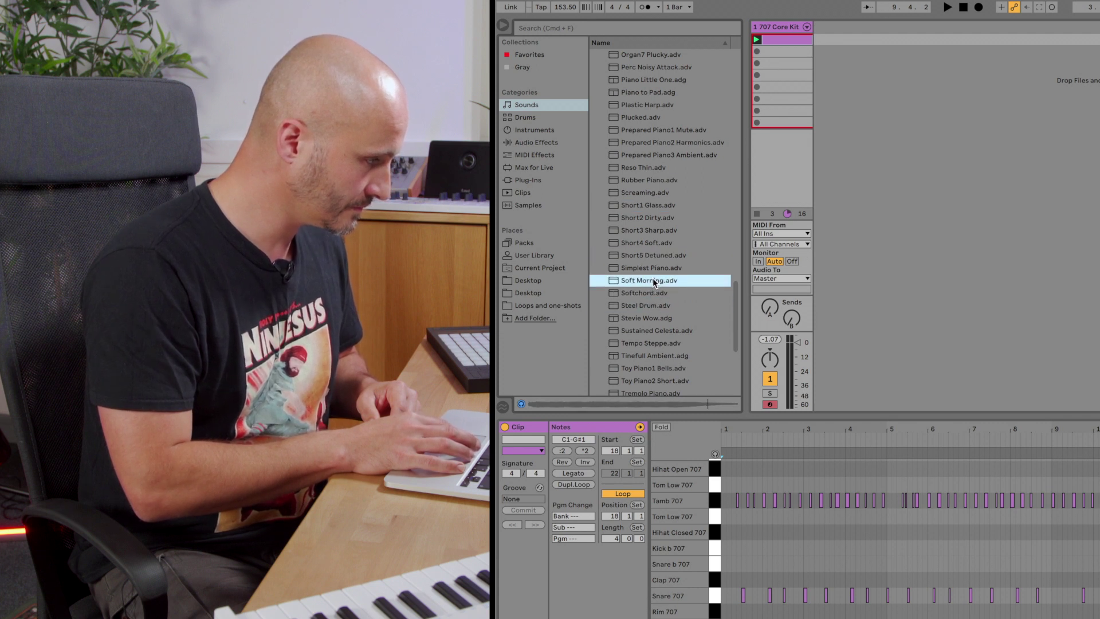
mouse_move(654, 282)
left_mouse_down()
mouse_move(881, 29)
mouse_move(852, 9)
left_mouse_up()
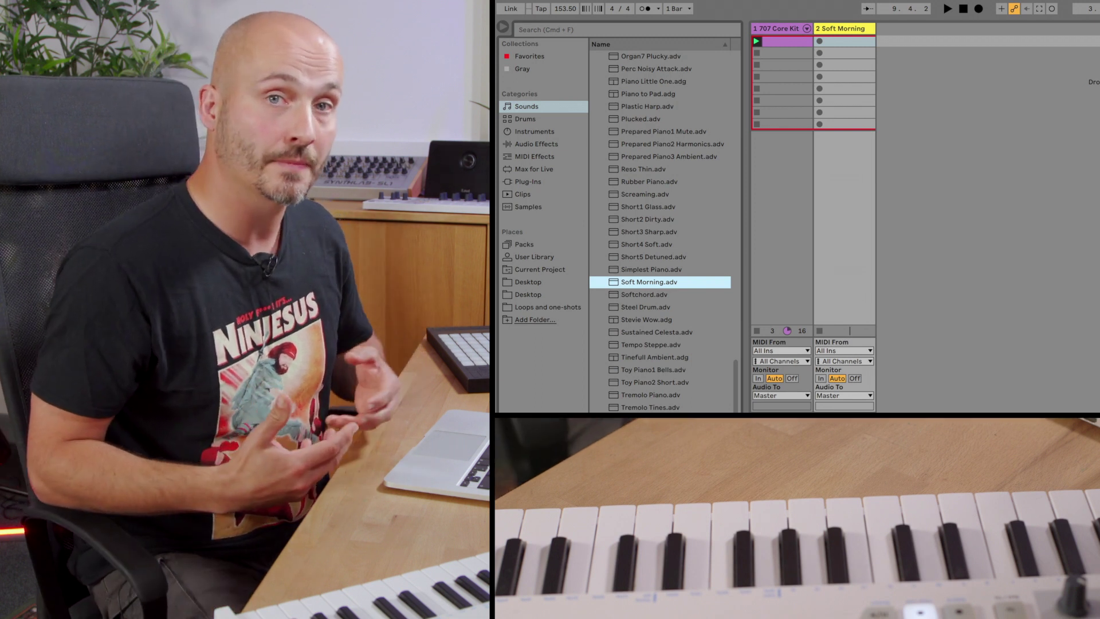
Start playback so the 707 drum loop runs while Soft Morning is played live.
key("space")
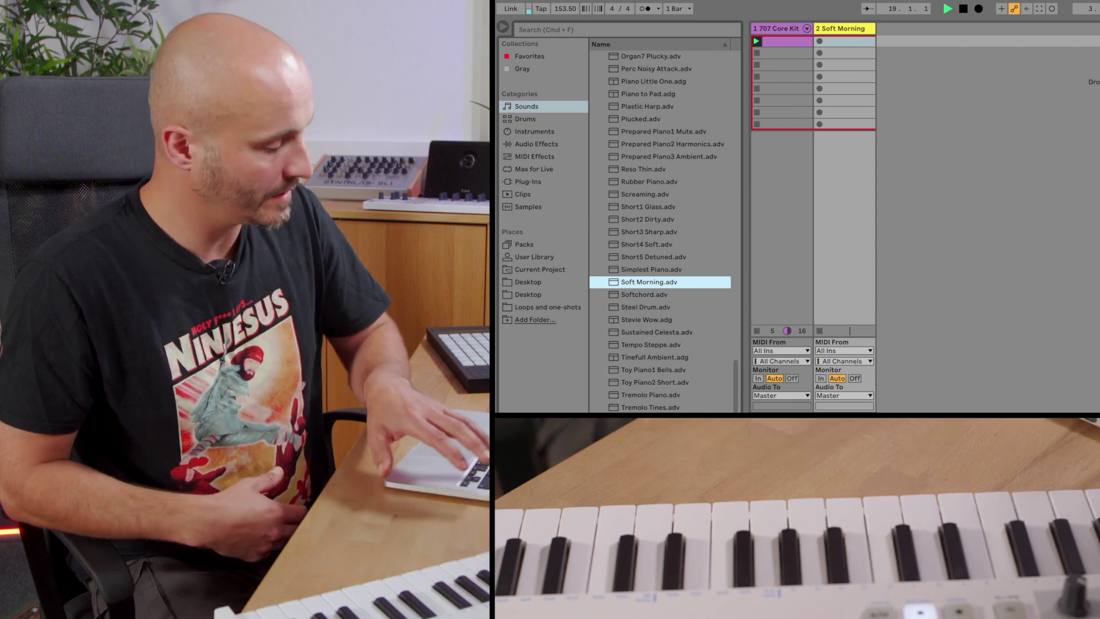
key("space")
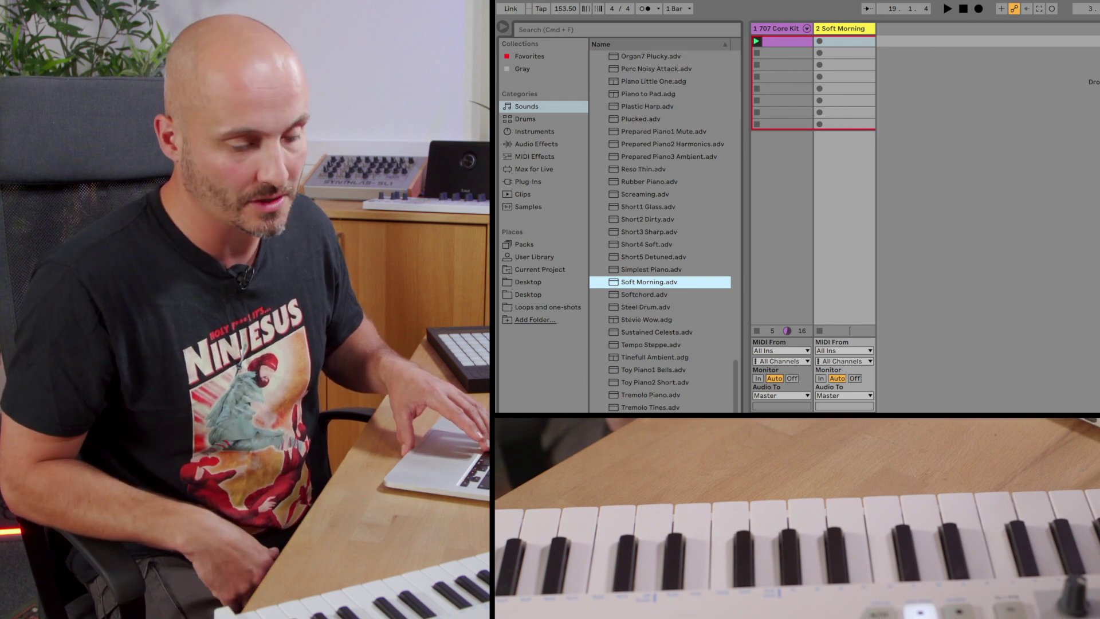
key("space")
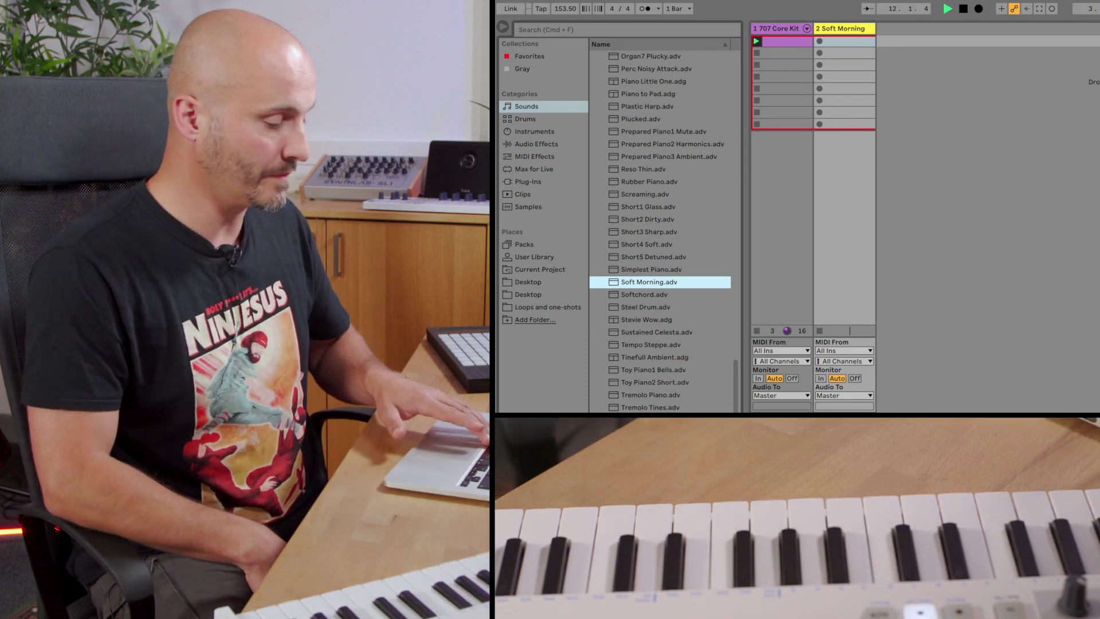
key("space")
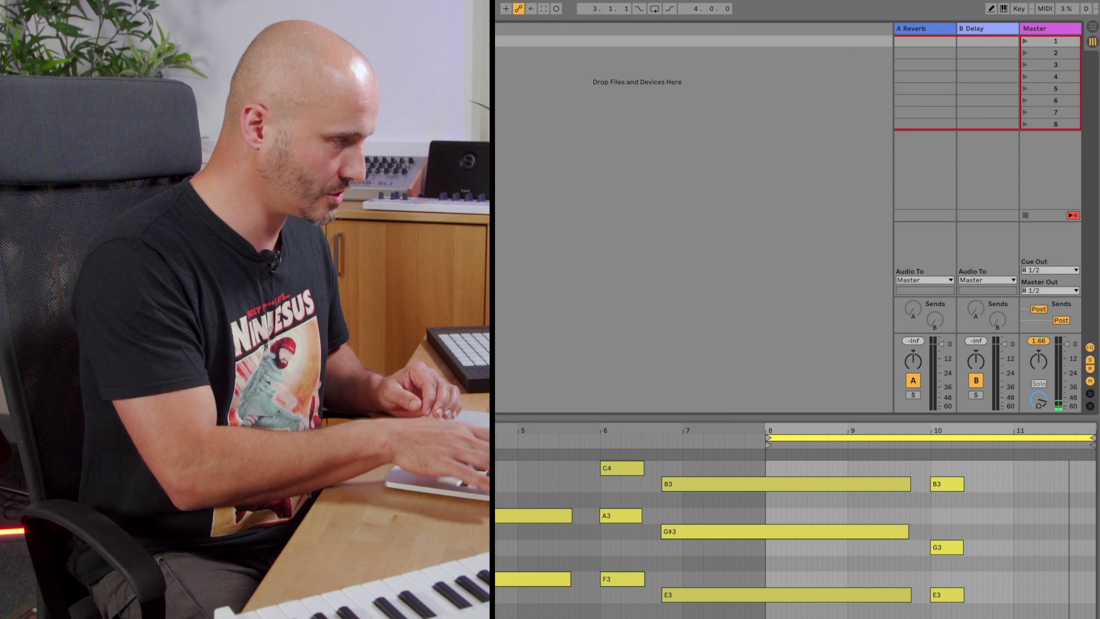
Stop playback and shift the piano clip's loop region earlier, to about bars 14–18.
key("ctrl+z")
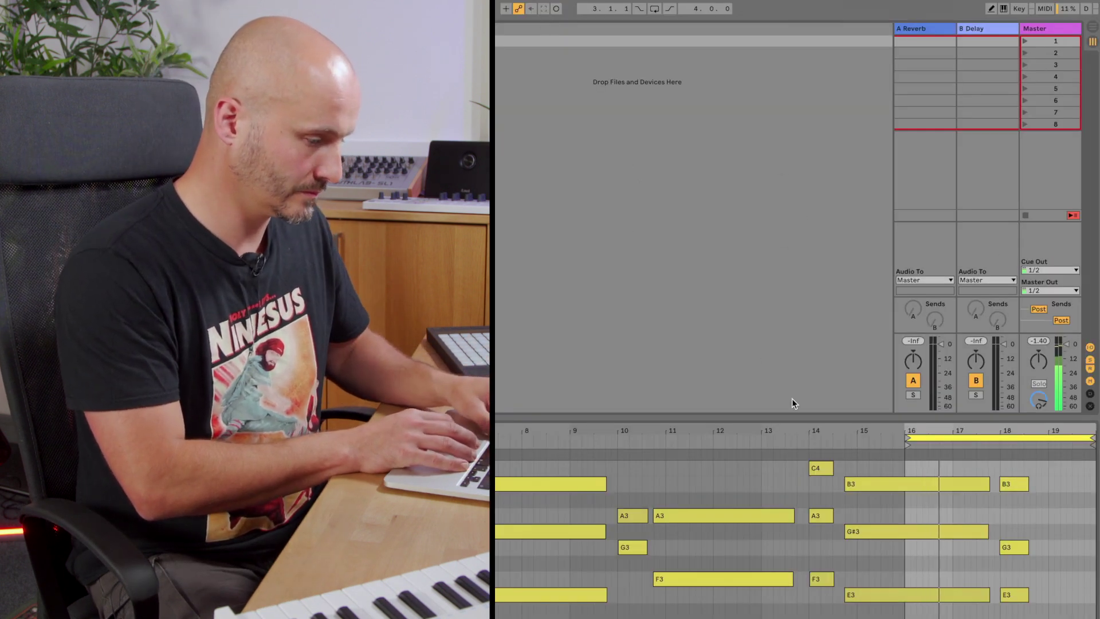
key("space")
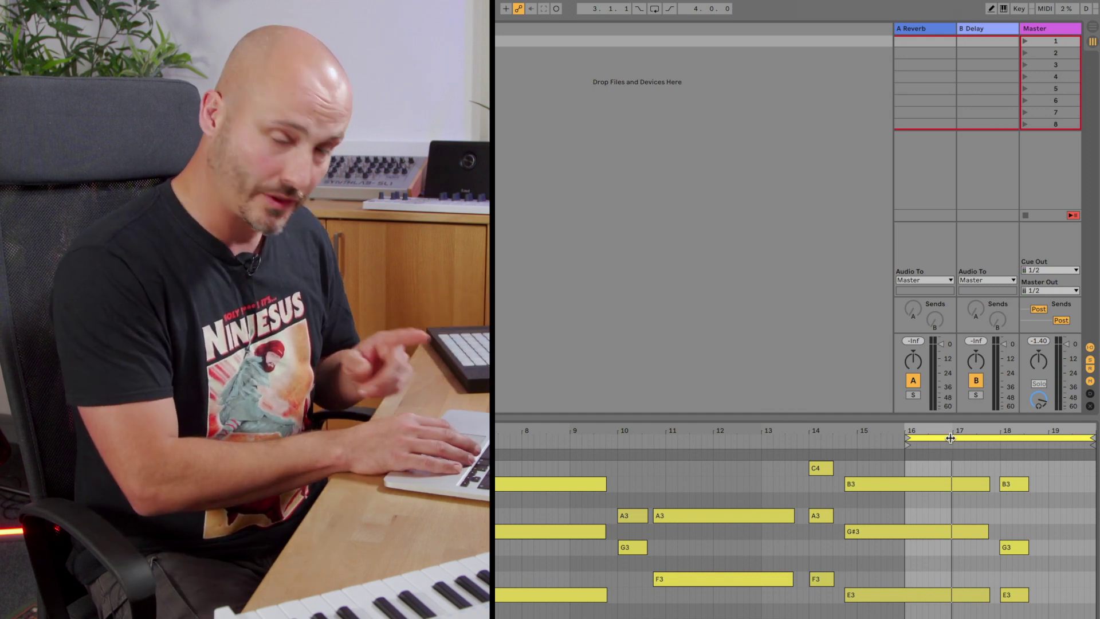
left_click_drag(950, 437, 861, 438)
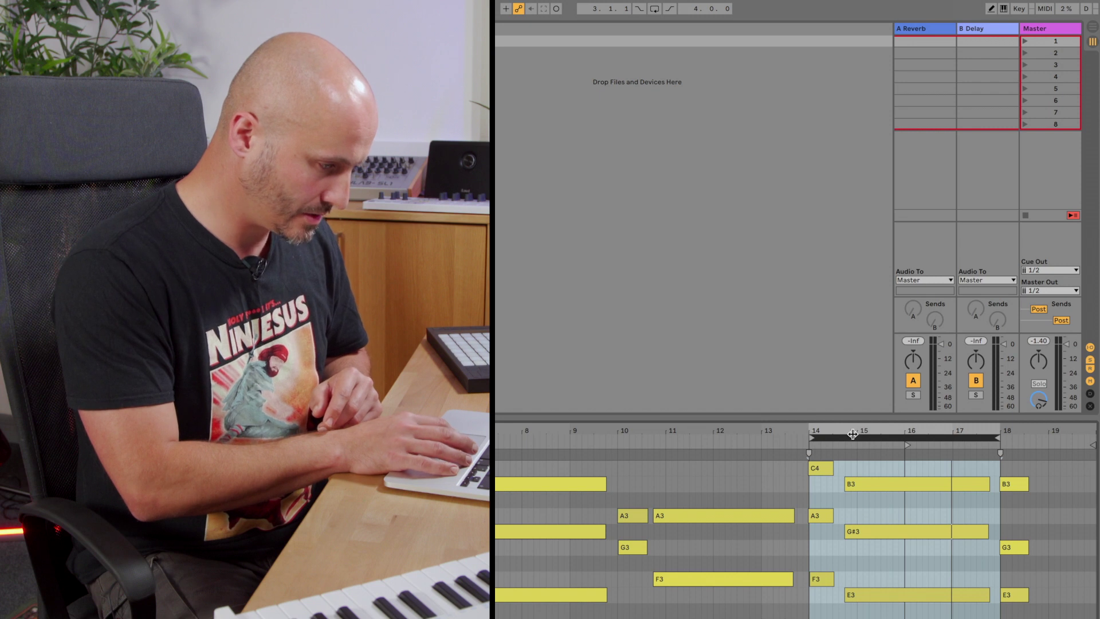
Set the Soft Morning clip's four-bar loop and start marker to bar 2, with playback running.
left_click_drag(853, 435, 503, 428)
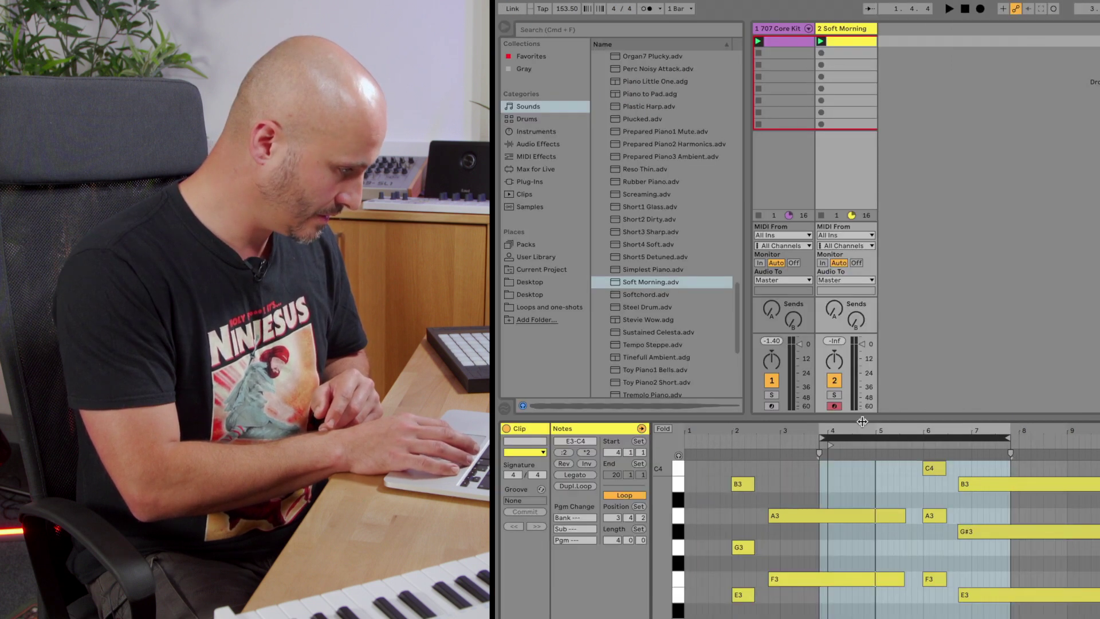
left_click_drag(798, 428, 778, 431)
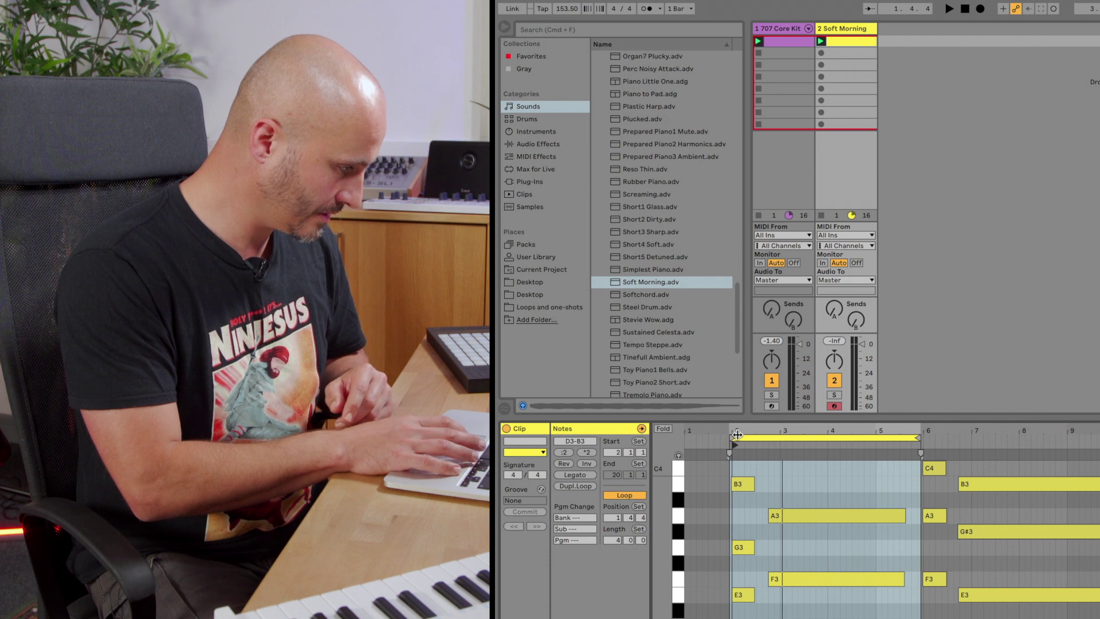
key("space")
left_click_drag(754, 439, 758, 438)
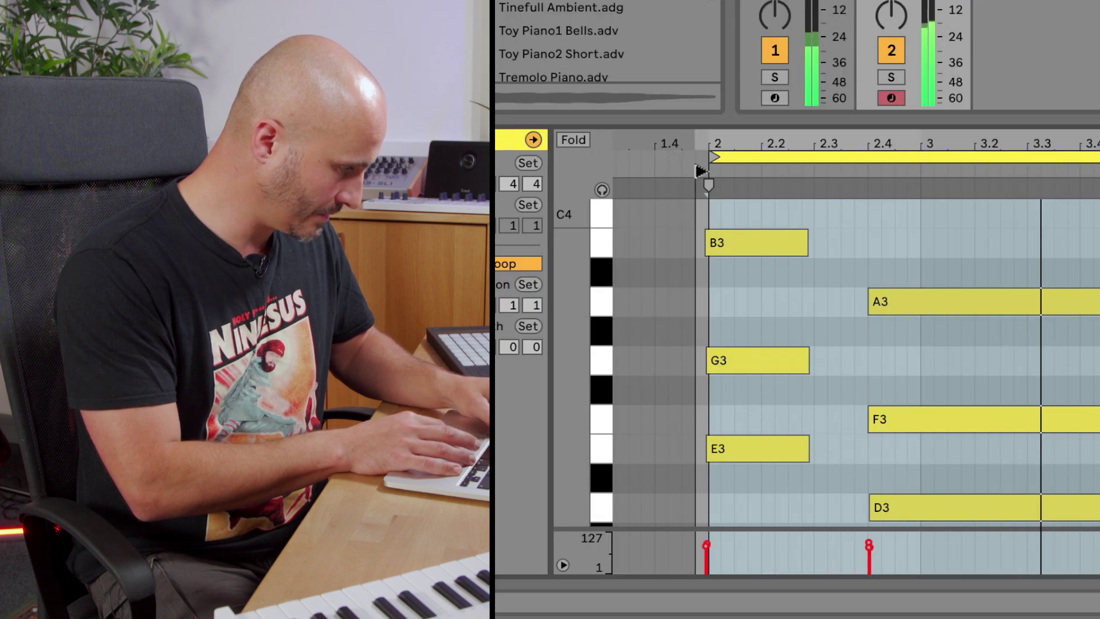
left_click_drag(701, 170, 734, 159)
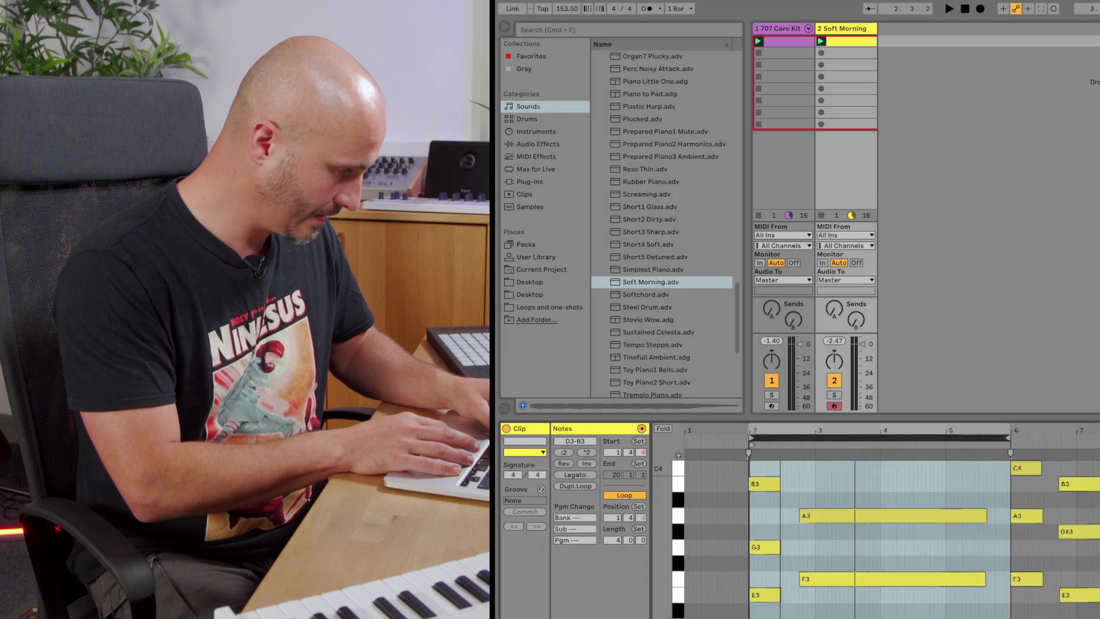
left_click_drag(761, 439, 761, 429)
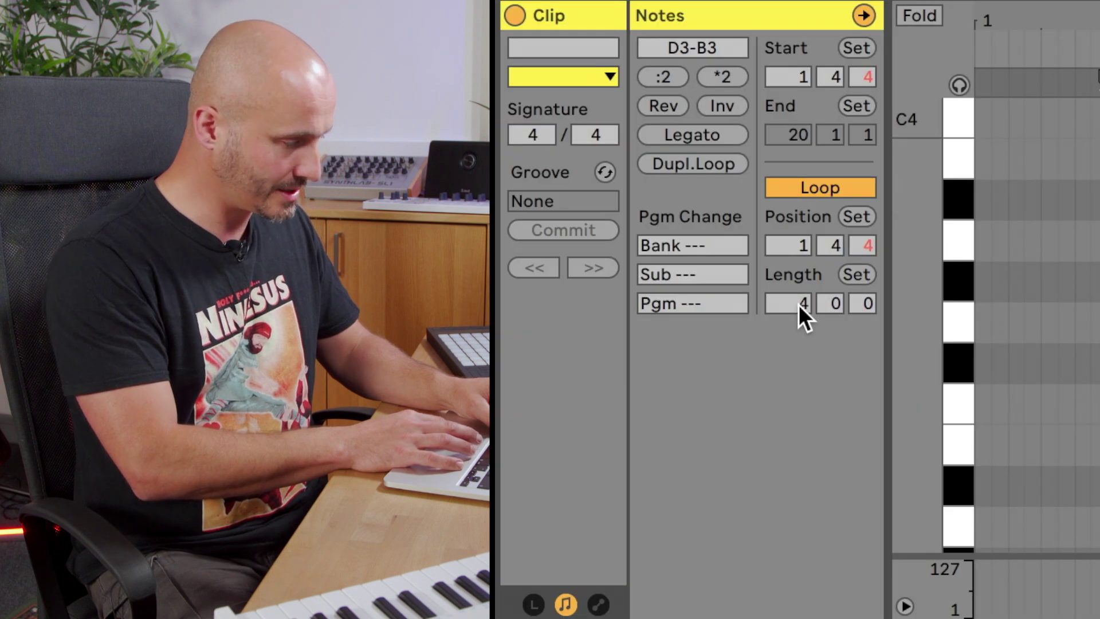
left_click(798, 305)
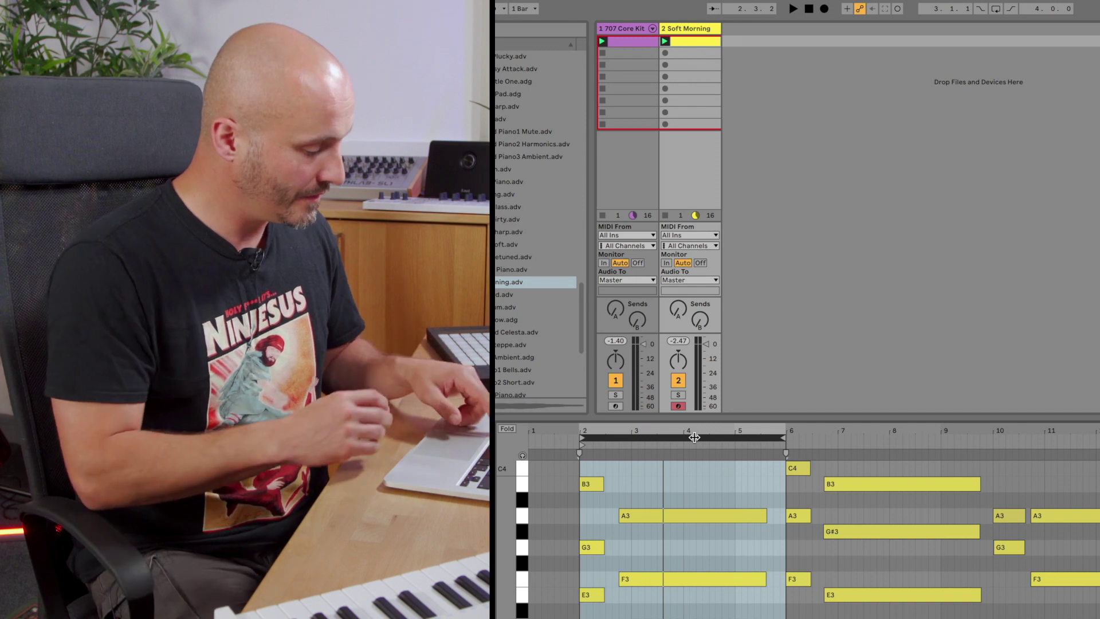
Double the Soft Morning loop twice, from four to 16 bars, and resume playback.
key("ctrl+Up")
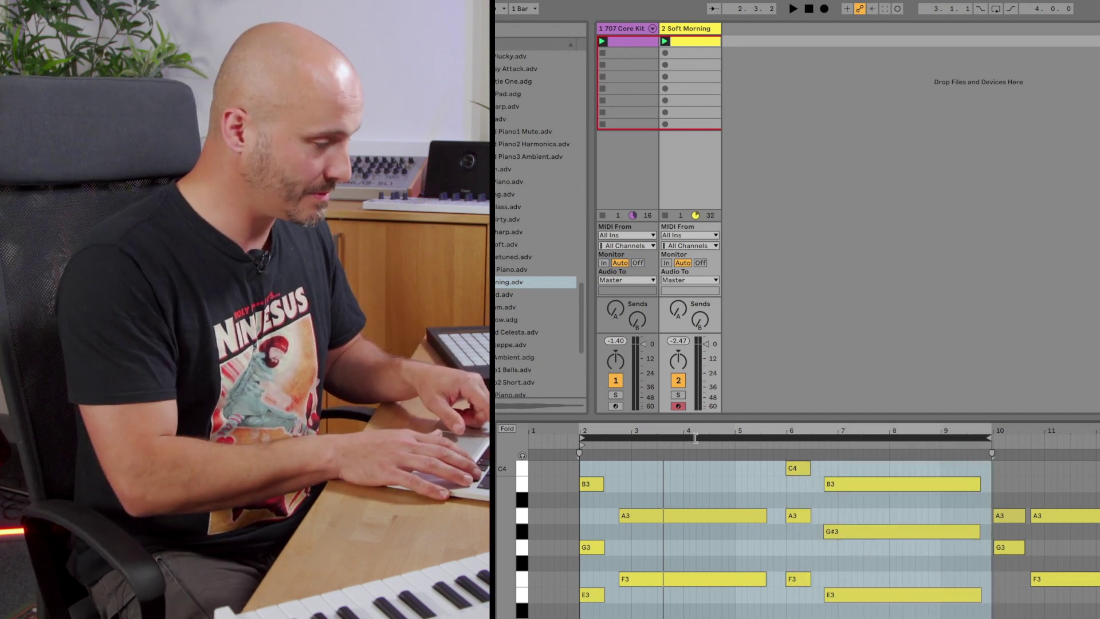
key("ctrl+Up")
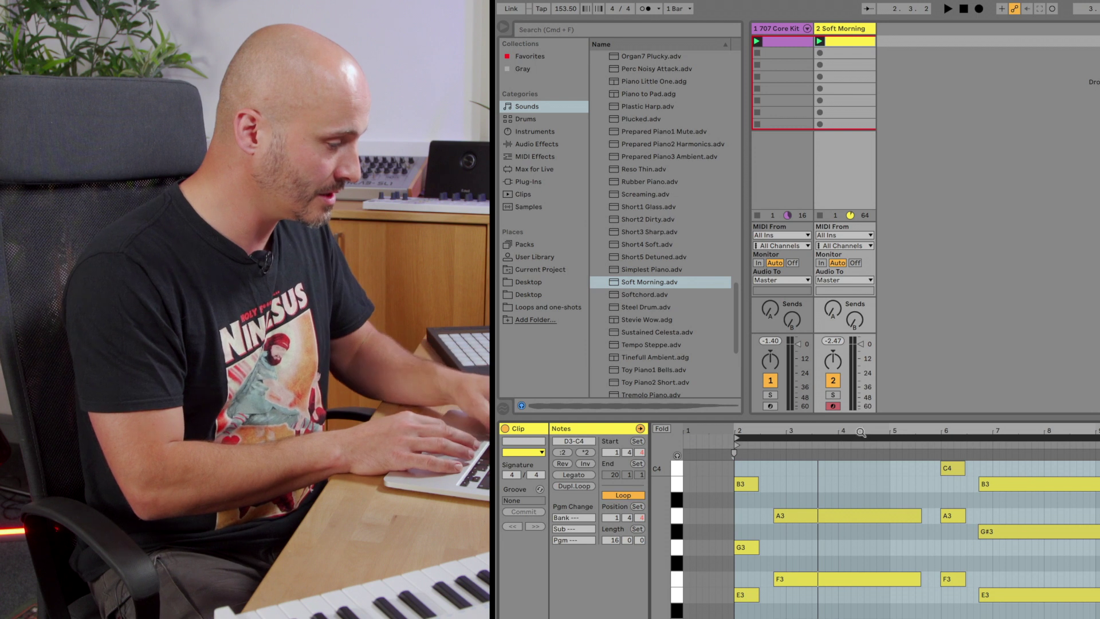
key("space")
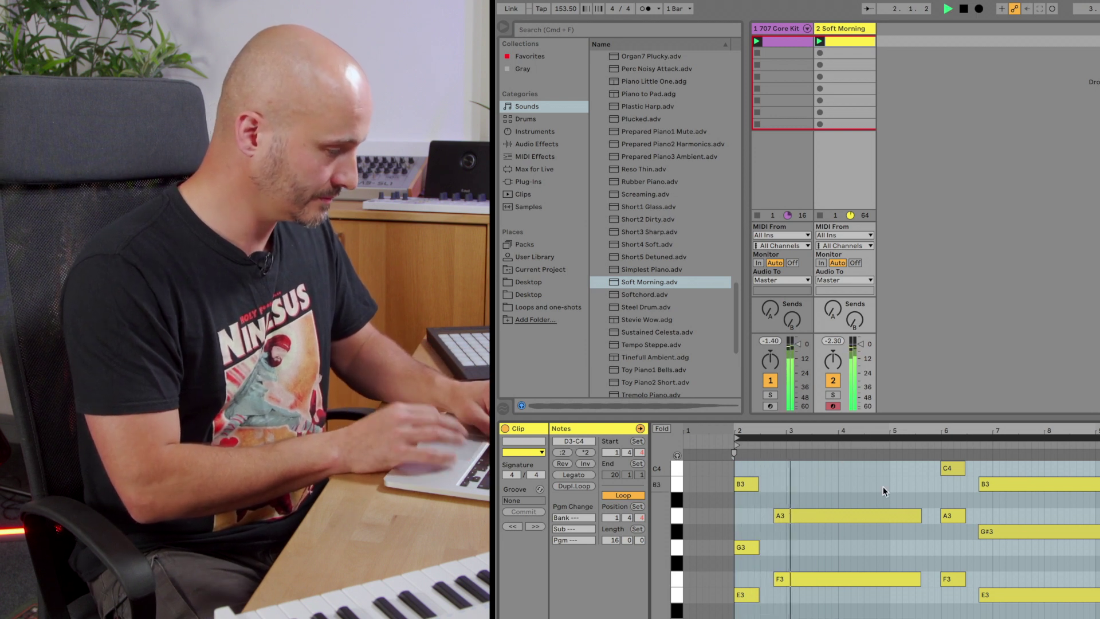
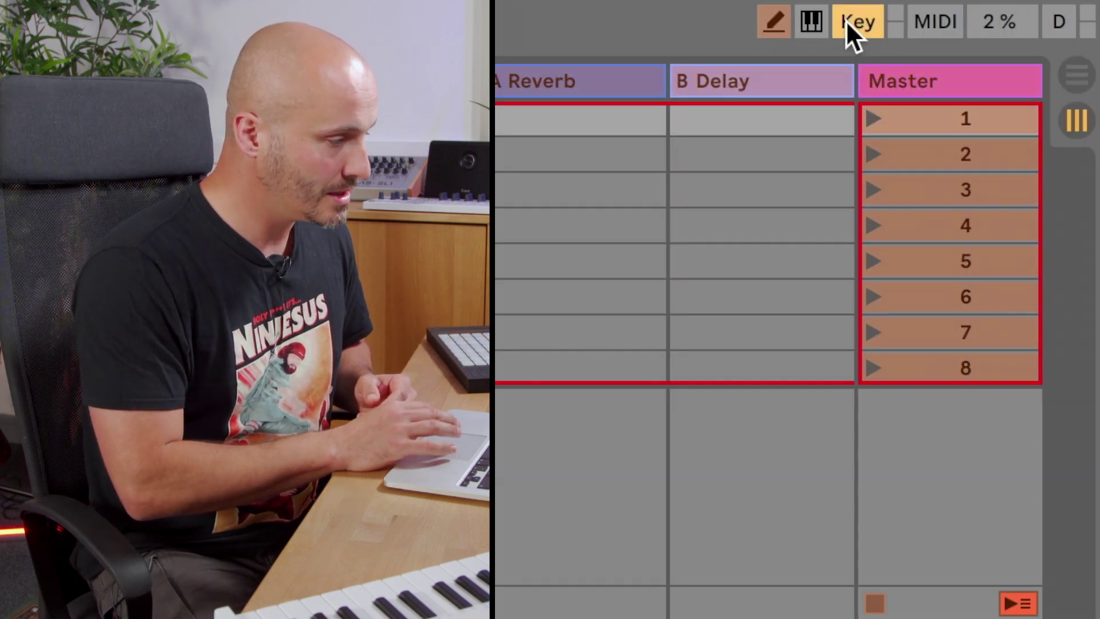
Assign computer key 1 to the Capture MIDI button, then turn key mapping off.
left_click(1045, 10)
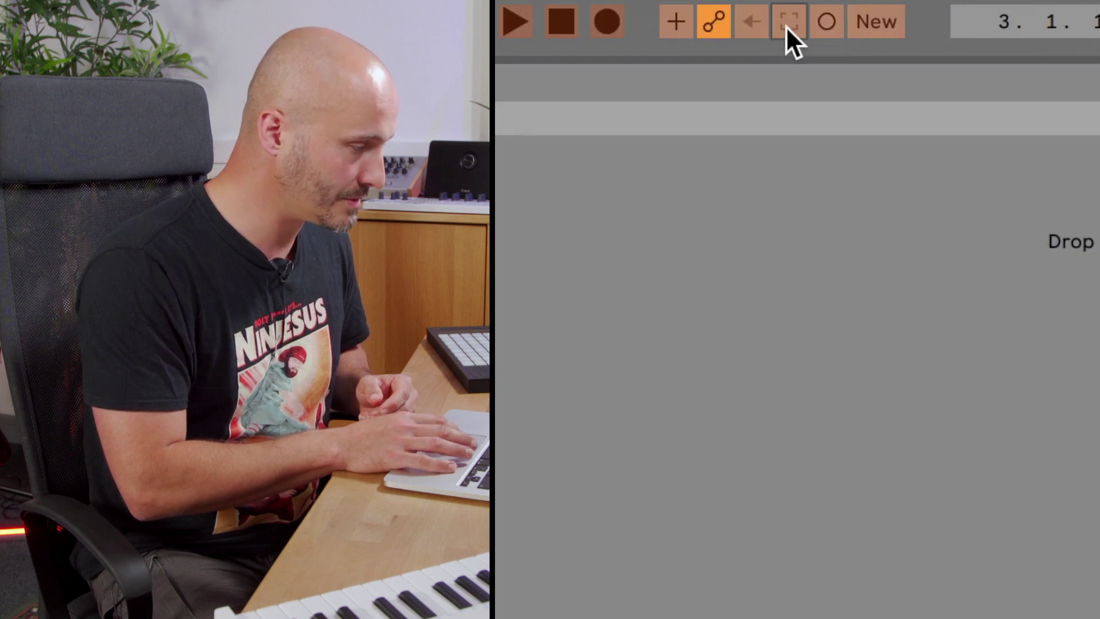
key("1")
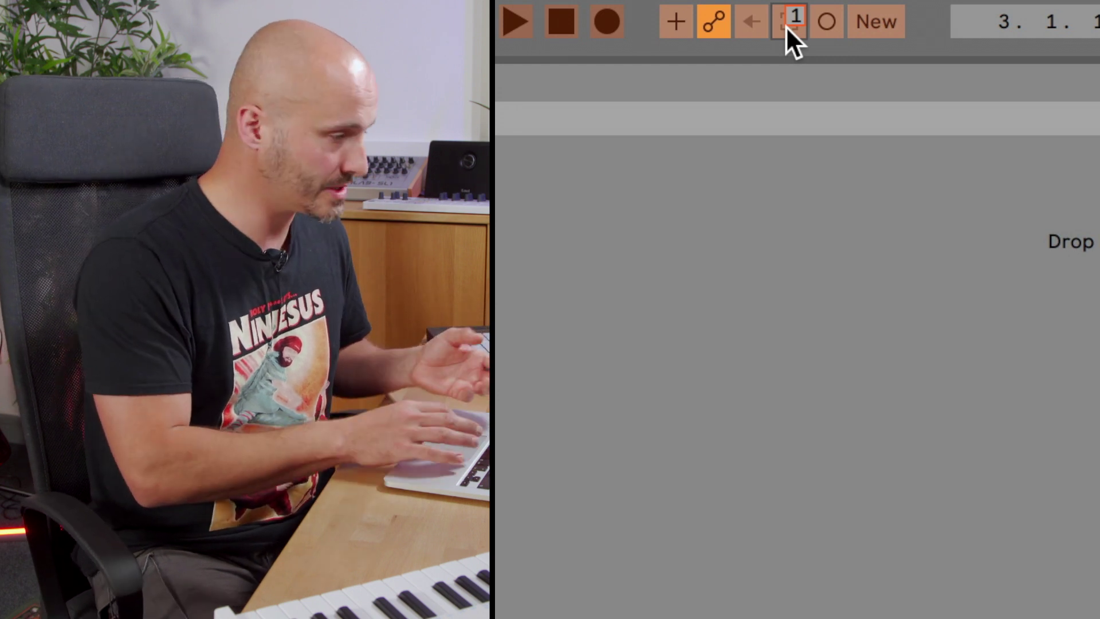
key("ctrl+k")
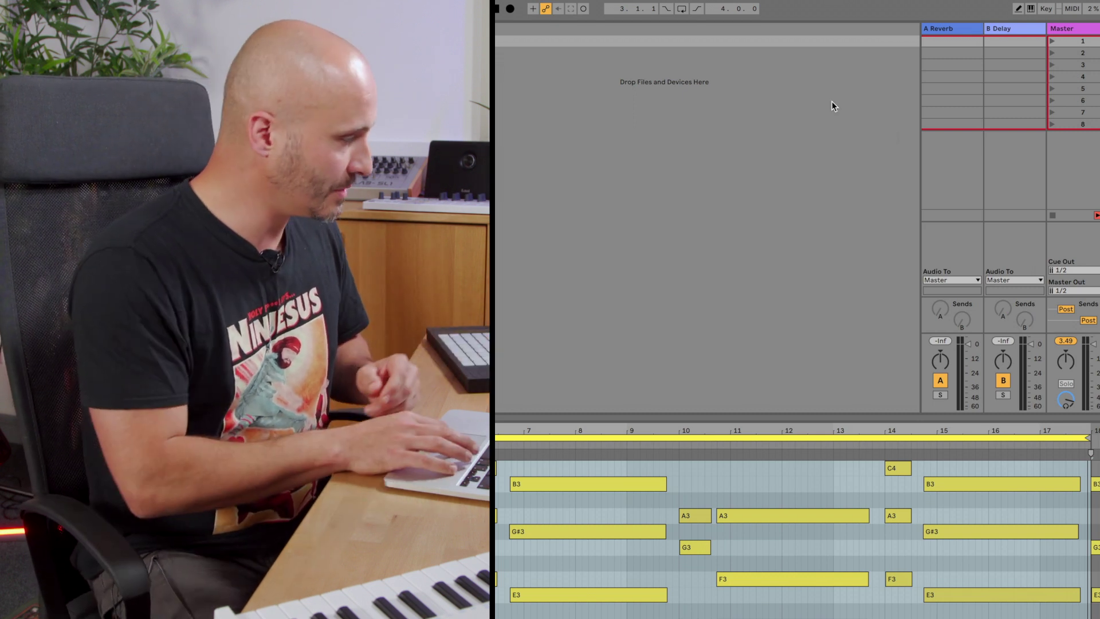
Find the Guitar Palm Legacy preset under Sounds > Guitar & Plucked in the browser.
left_click(544, 130)
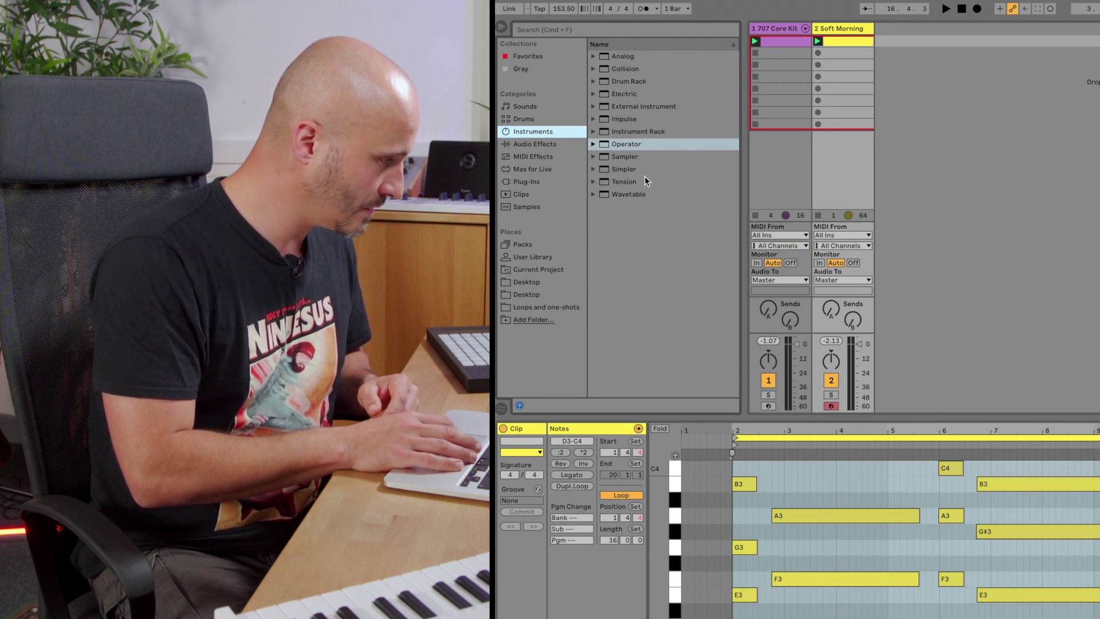
left_click(536, 104)
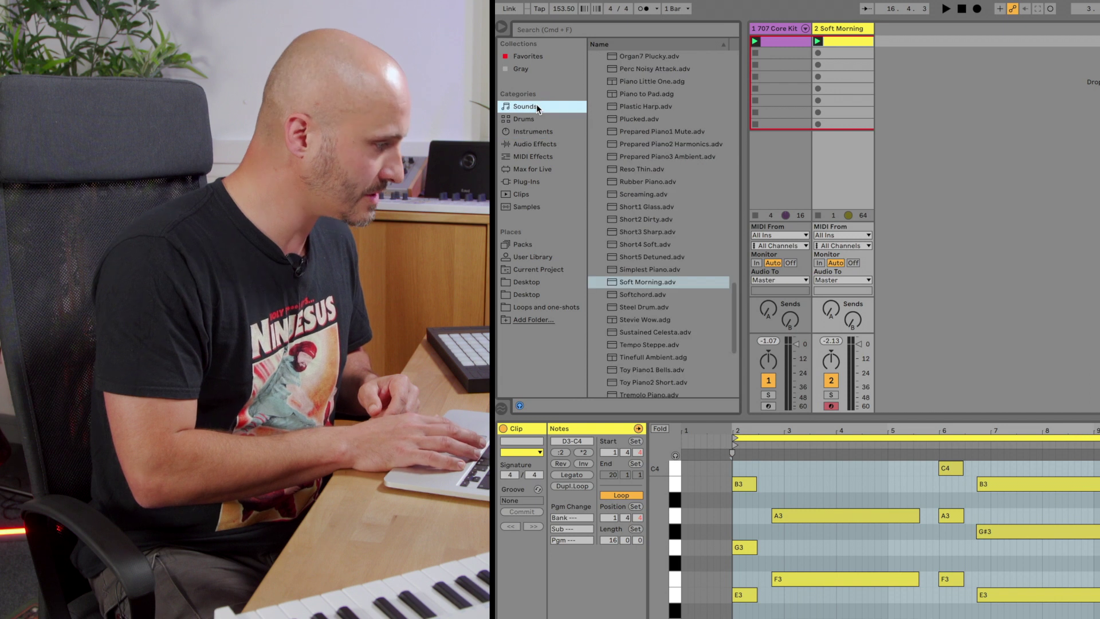
left_click(658, 118)
key("Left")
key("Left")
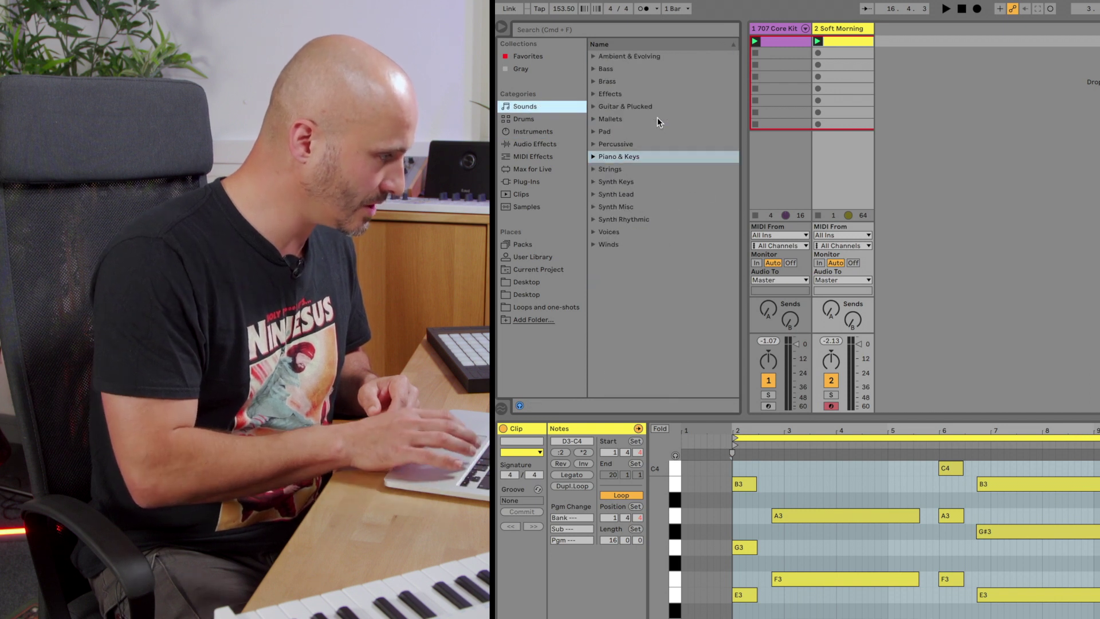
left_click(594, 106)
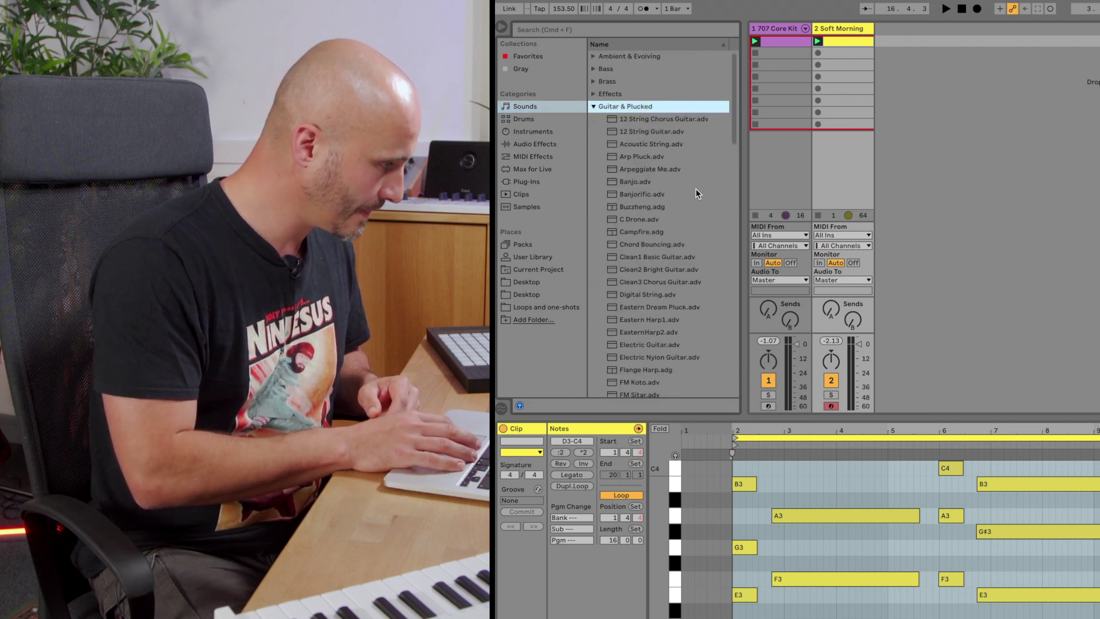
left_click(645, 182)
key("Down")
key("Down")
key("Down")
key("Down")
key("Down")
key("Down")
key("Down")
key("Down")
key("Down")
key("Down")
key("Down")
key("Down")
key("Down")
key("Down")
key("Down")
key("Down")
key("Down")
key("Down")
key("Down")
key("Down")
key("Up")
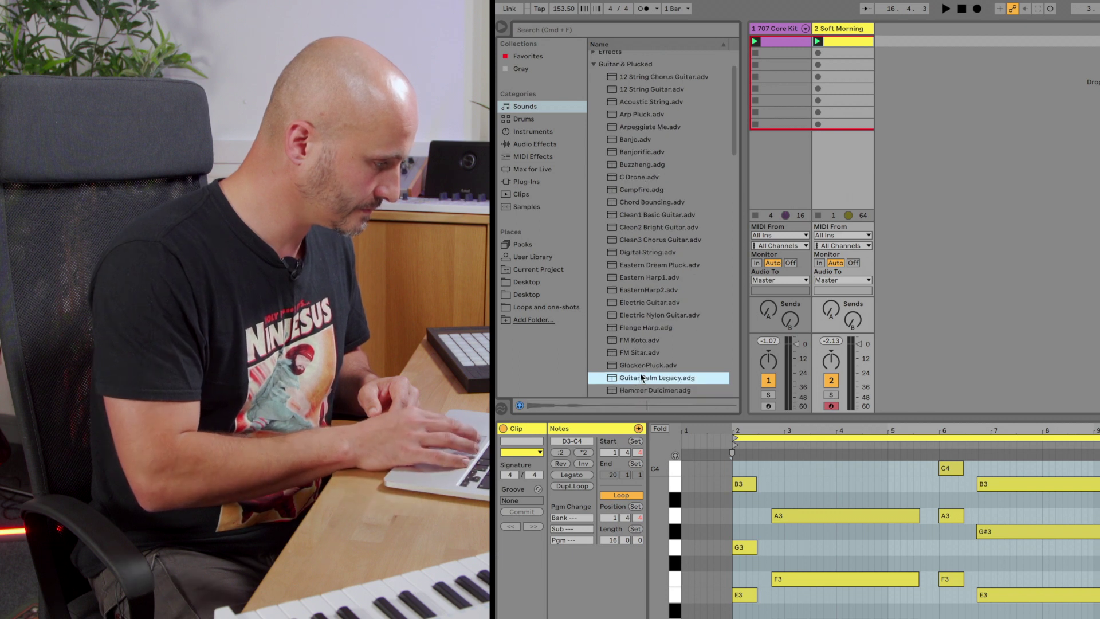
Drag Guitar Palm Legacy.adg into the drop area to create a new Guitar Palm MIDI track.
left_click_drag(640, 376, 885, 161)
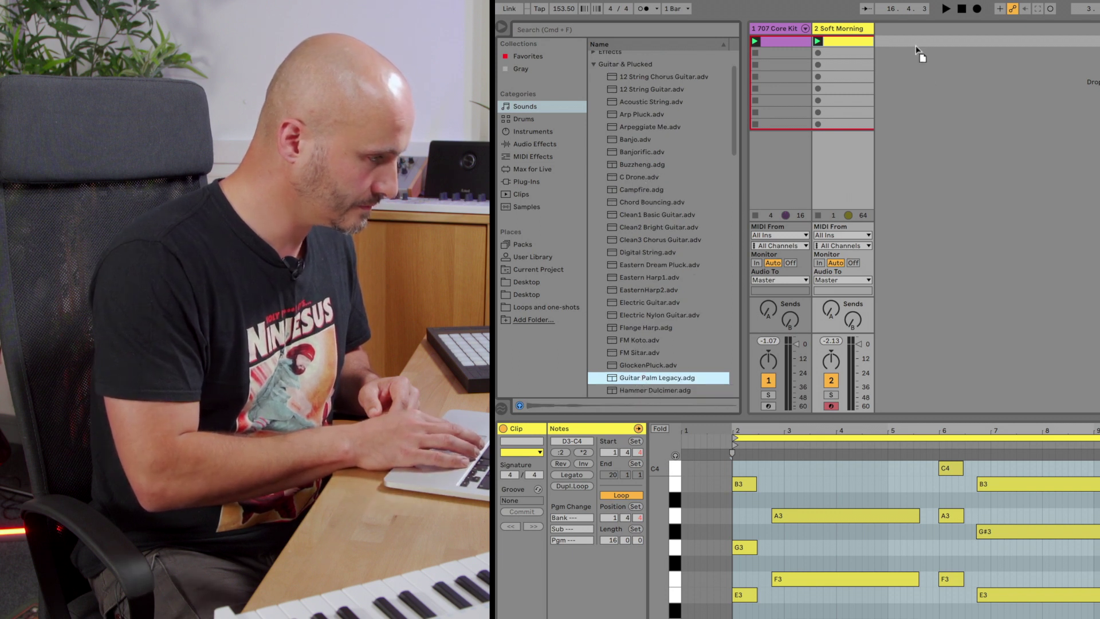
left_click_drag(915, 45, 920, 47)
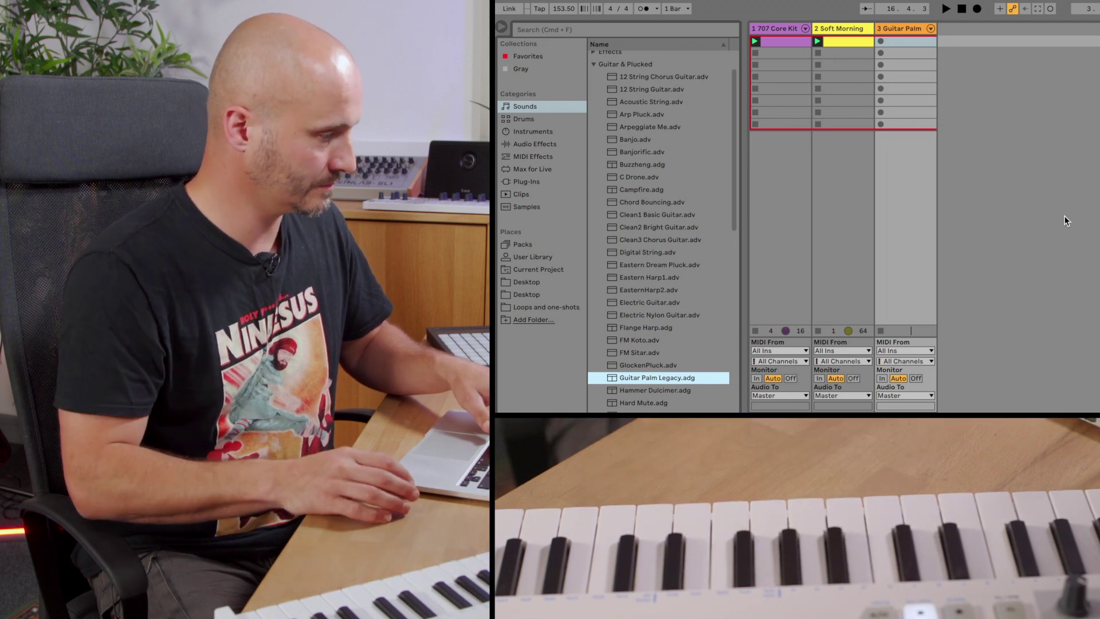
Capture the played notes into a clip, set the tempo to 155 BPM, and select its loop region.
key("super+shift+c")
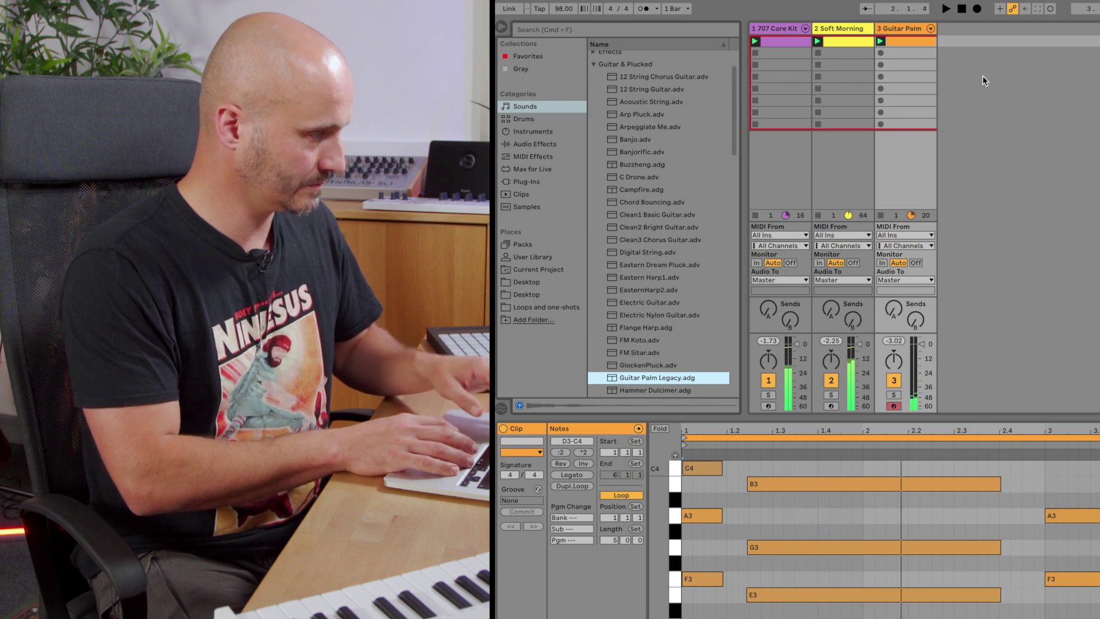
left_click(563, 8)
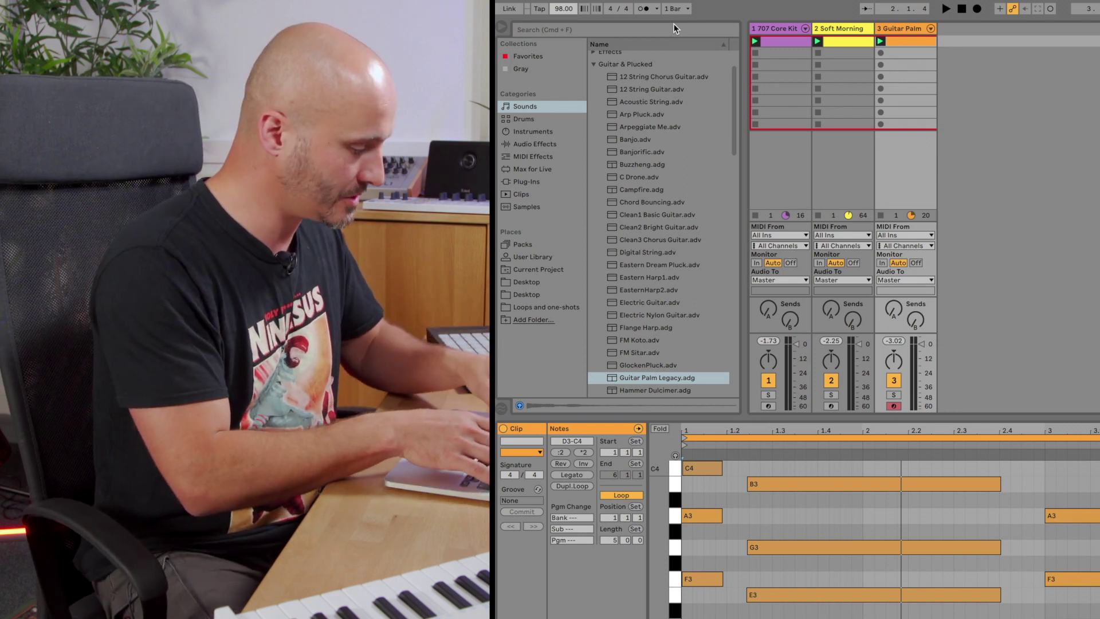
type("155")
key("Return")
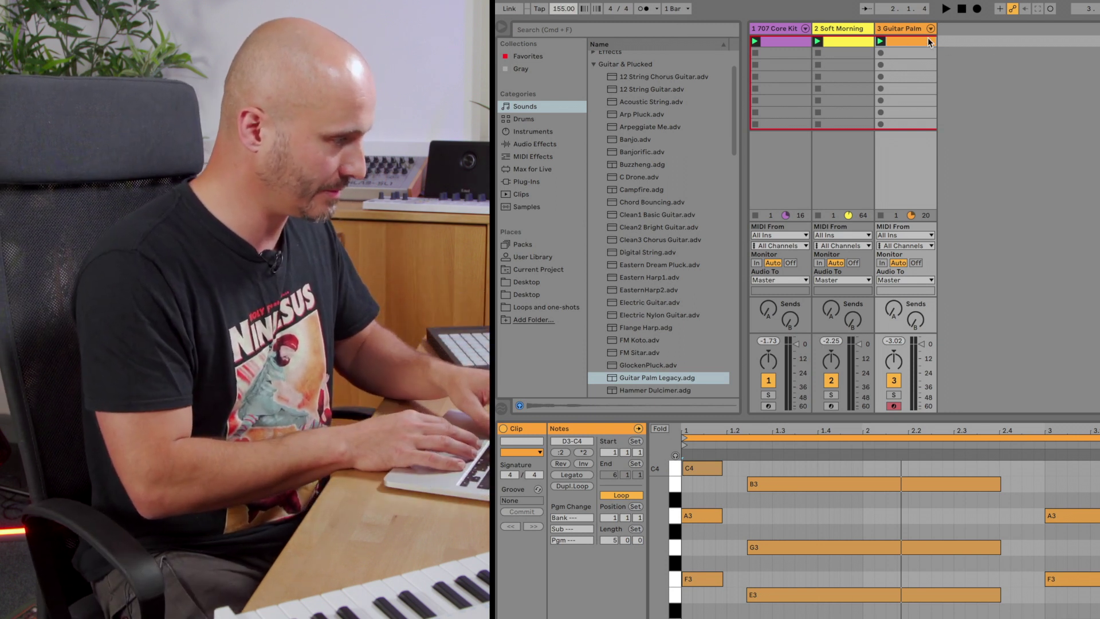
left_click(840, 435)
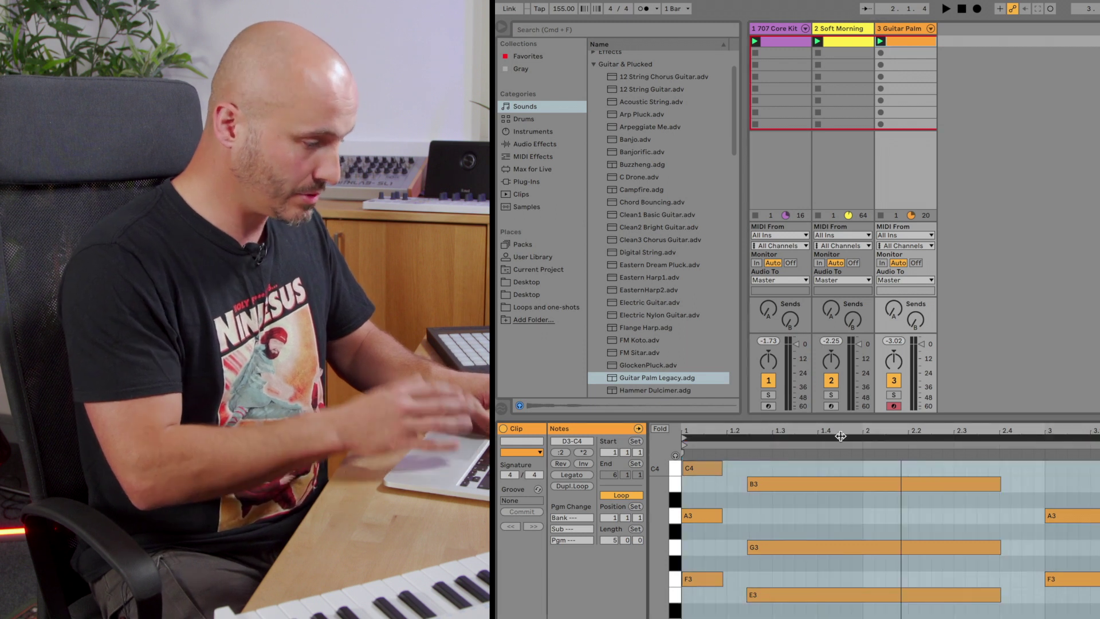